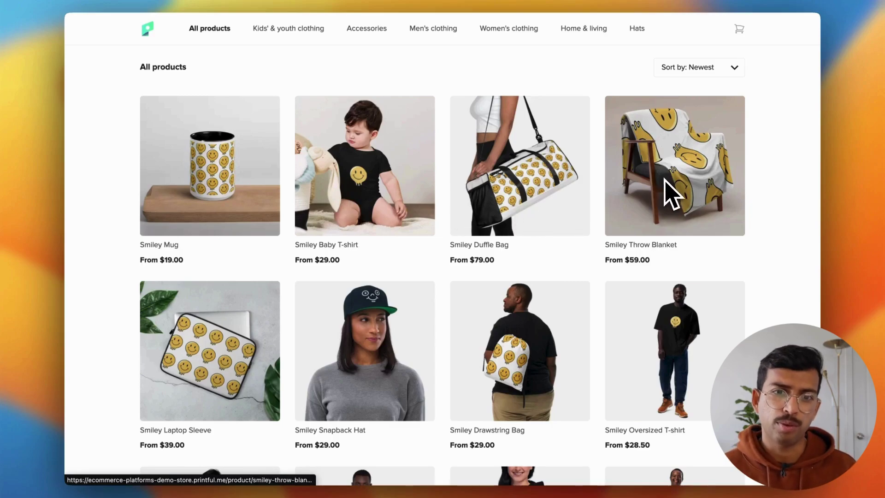
# Open the Smiley Baby T-shirt and choose White in size 3-6m.
pyautogui.click(691, 66)
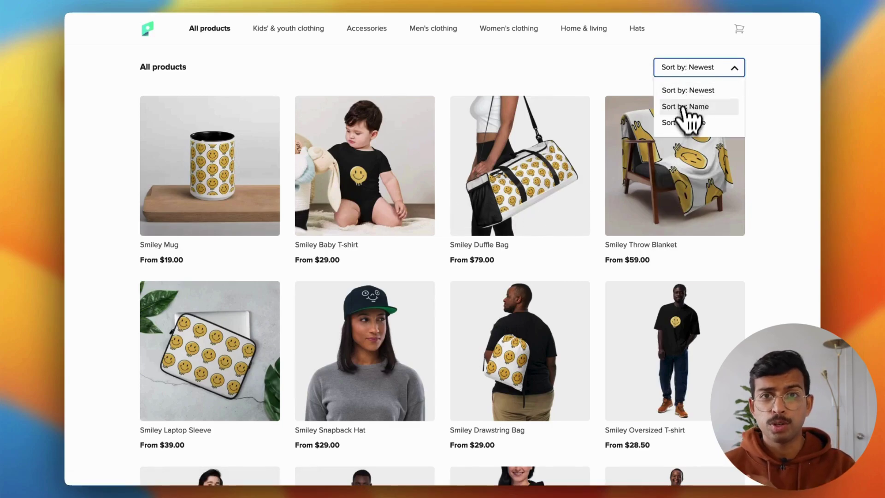
pyautogui.click(692, 123)
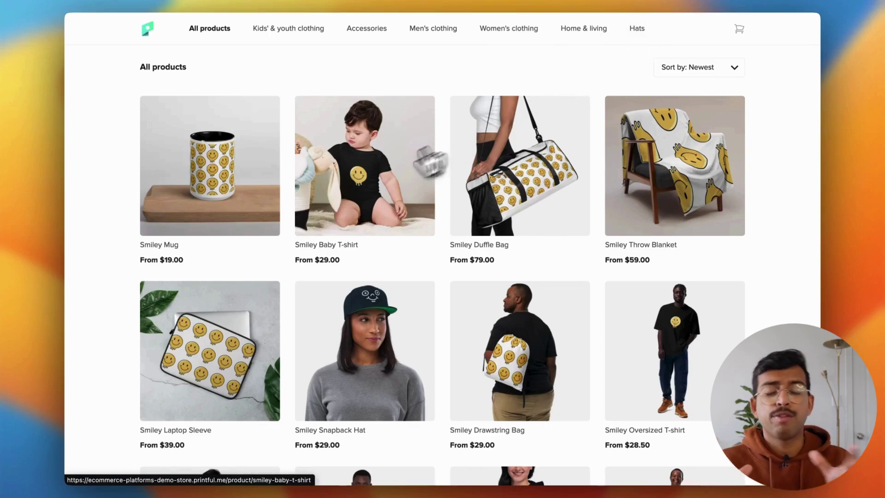
pyautogui.click(385, 184)
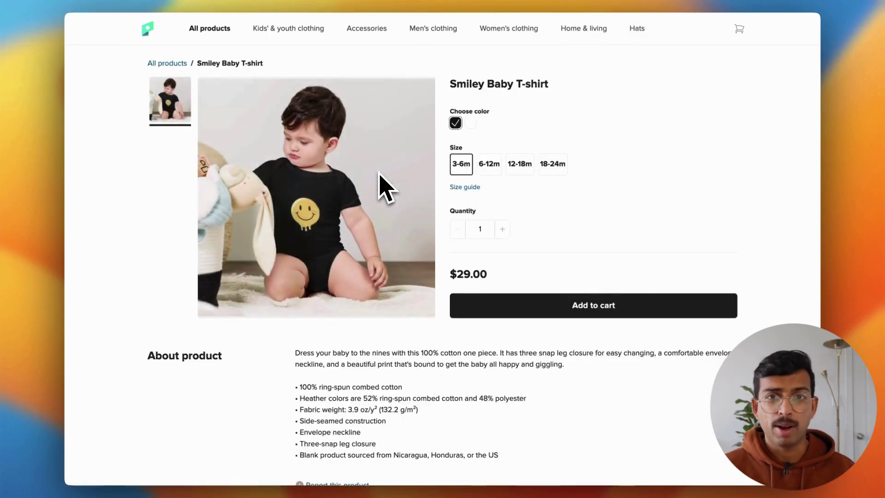
pyautogui.click(470, 123)
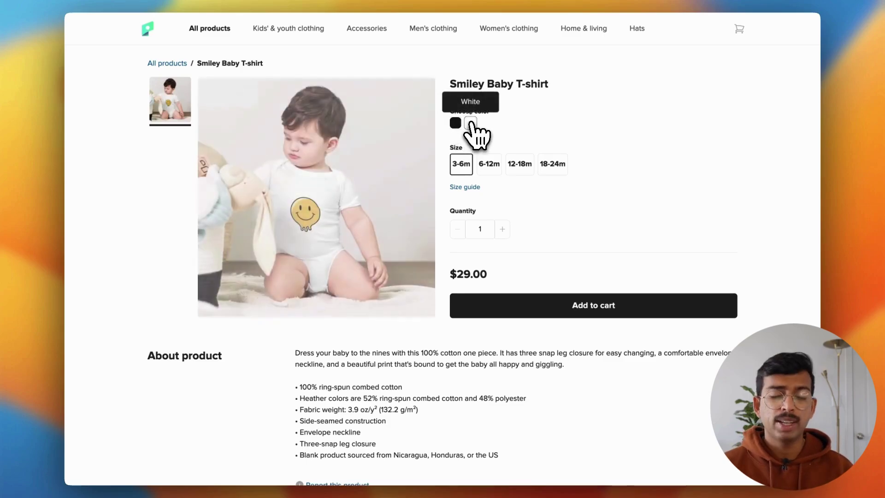
pyautogui.click(462, 166)
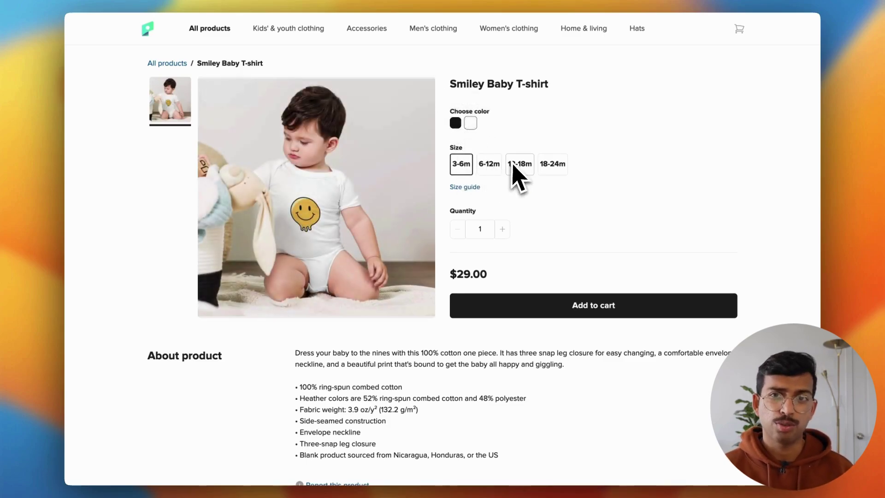
# Review the size guide in centimetres and inches, then add the T-shirt to cart and go to checkout.
pyautogui.click(470, 188)
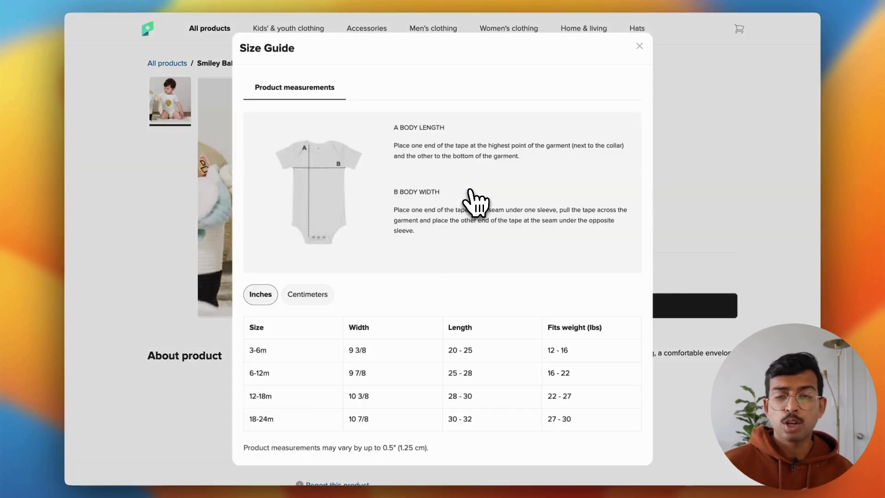
pyautogui.scroll(-2, 445, 273)
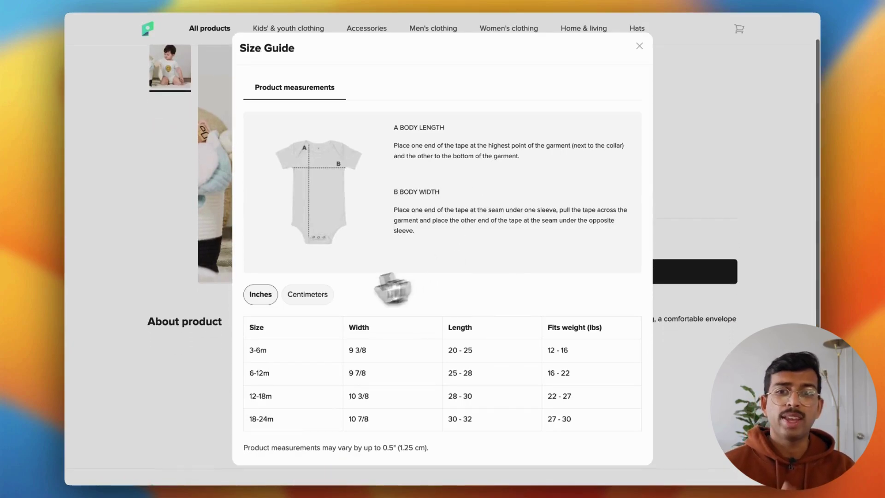
pyautogui.click(302, 295)
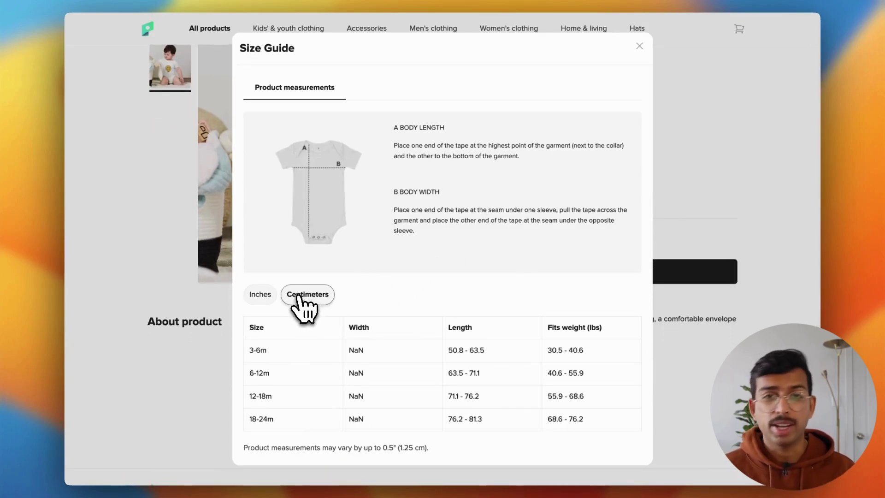
pyautogui.click(260, 296)
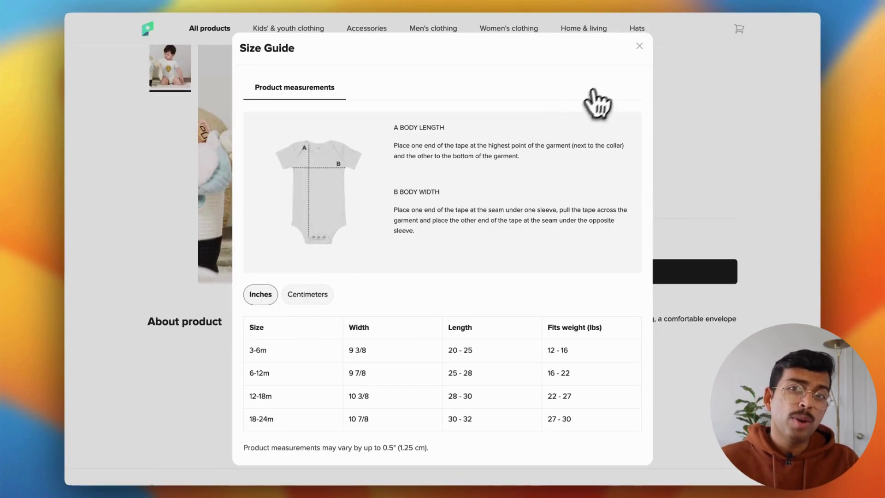
pyautogui.click(639, 47)
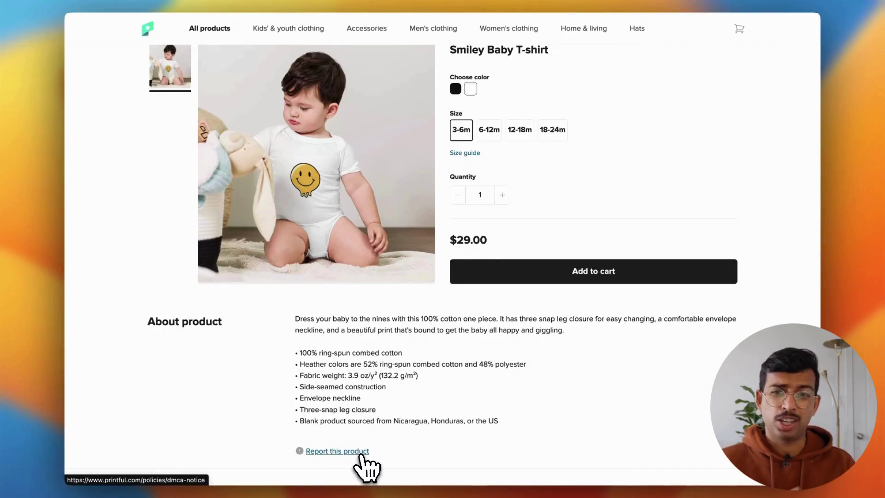
pyautogui.click(530, 282)
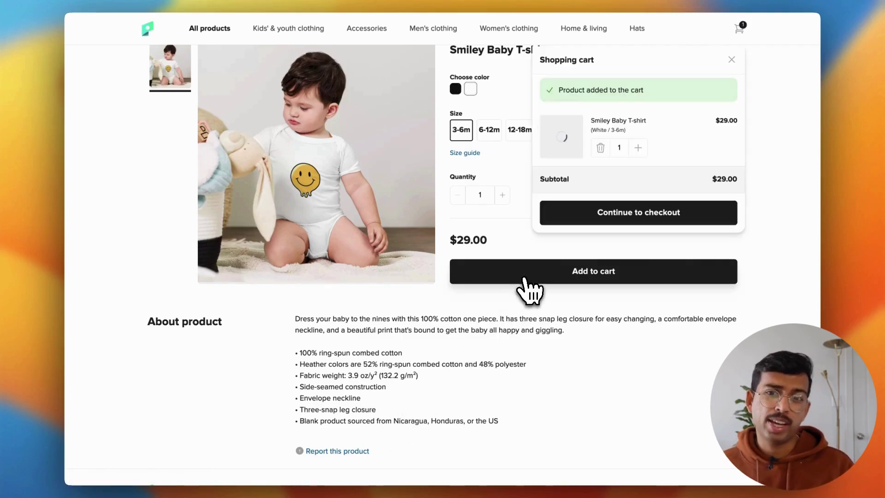
pyautogui.click(581, 215)
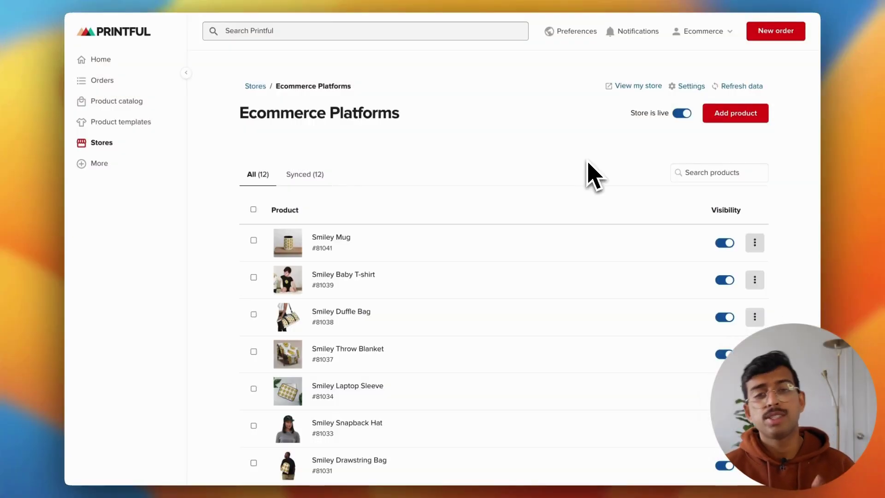
# Open the live storefront and sort its products by name.
pyautogui.click(637, 86)
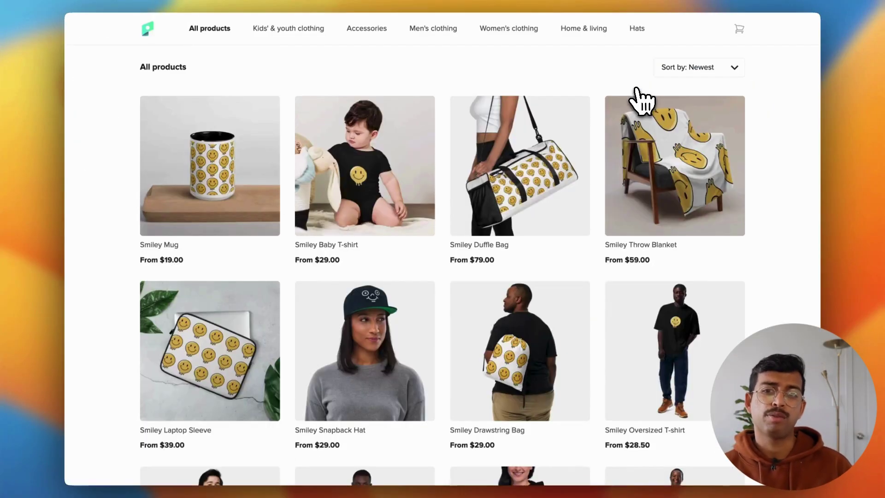
pyautogui.click(670, 70)
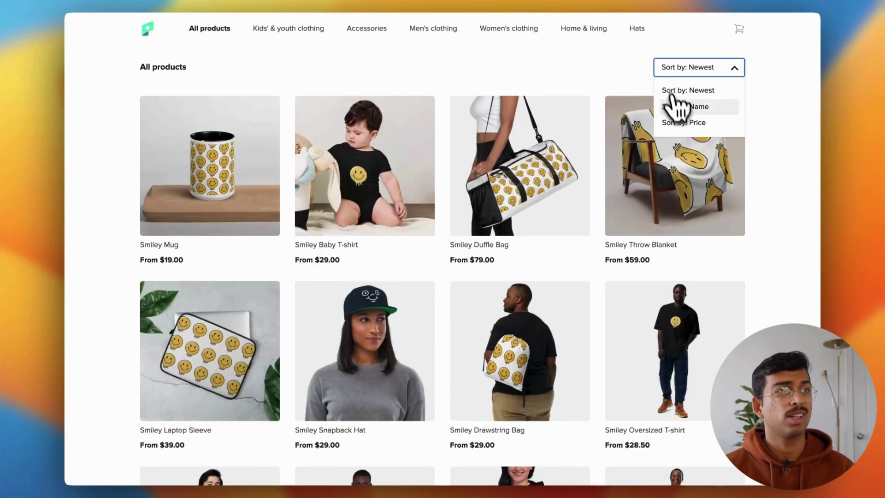
pyautogui.click(677, 105)
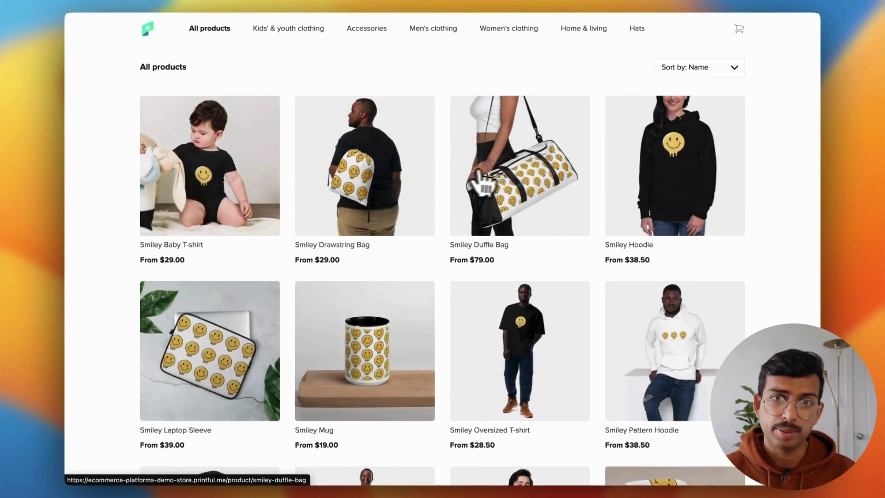
pyautogui.scroll(-3, 493, 182)
pyautogui.scroll(-4, 520, 253)
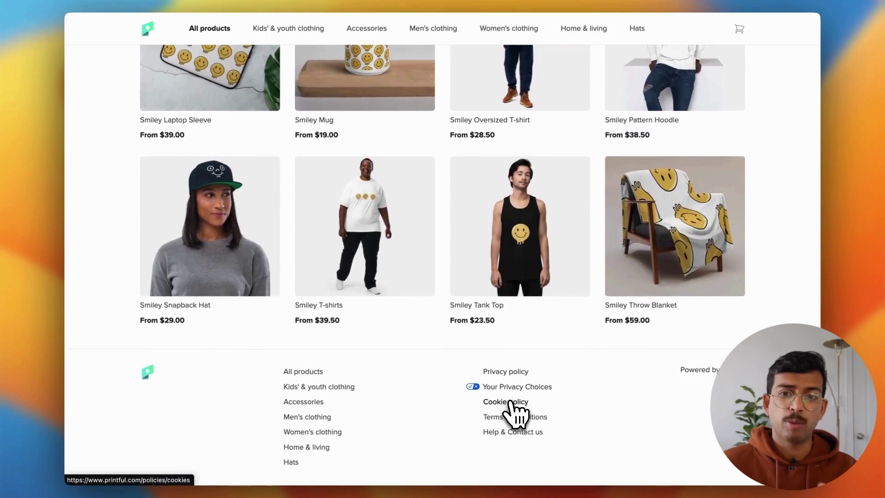
# Add two Smiley Duffle Bags from Accessories to the cart and proceed to checkout.
pyautogui.click(511, 432)
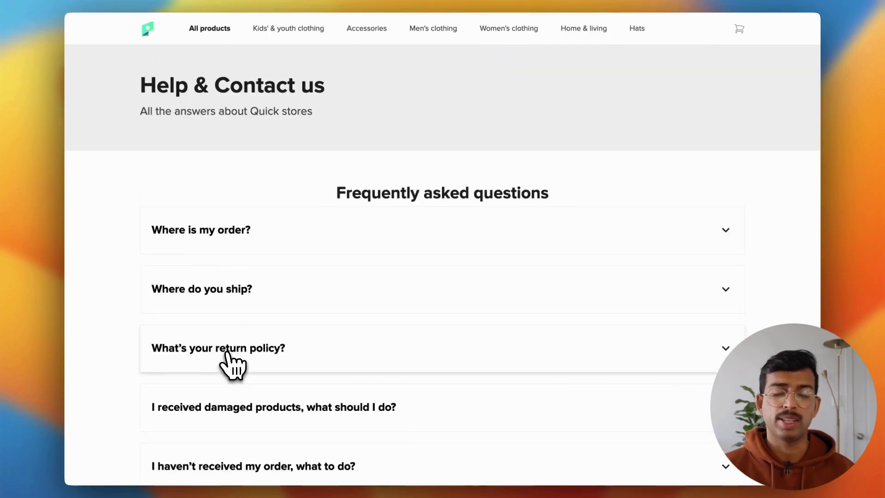
pyautogui.click(354, 34)
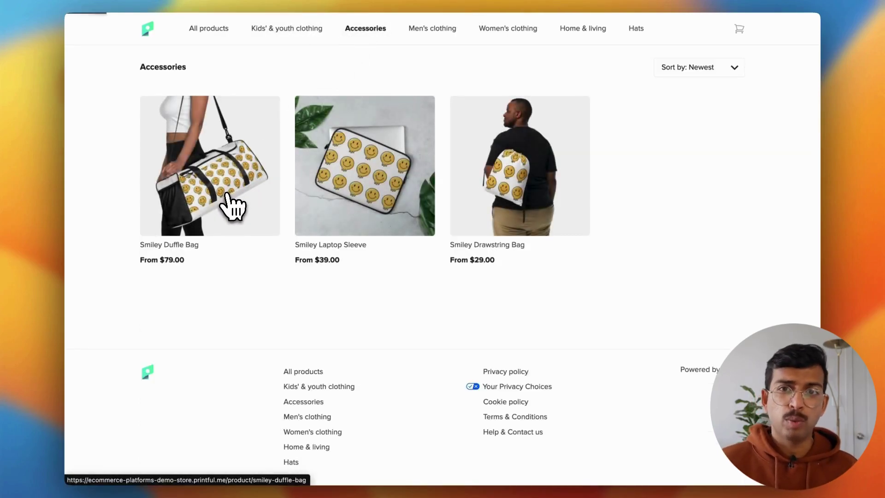
pyautogui.click(227, 195)
pyautogui.click(420, 200)
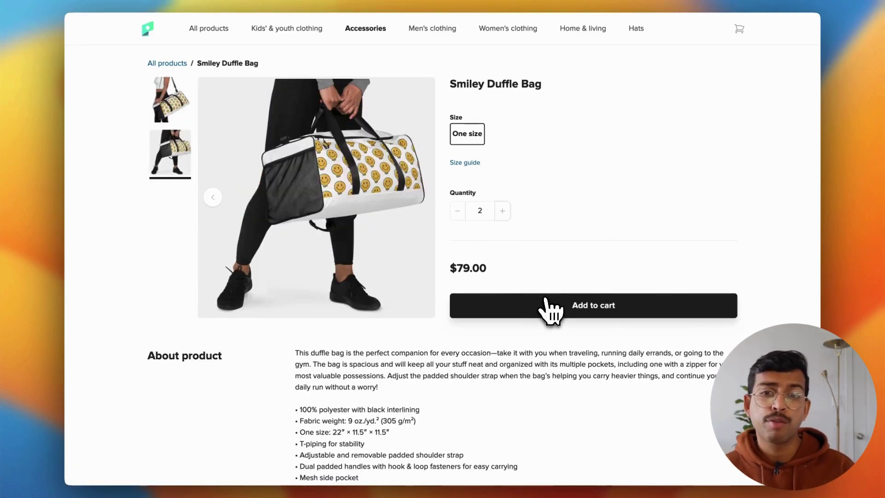
pyautogui.click(548, 314)
pyautogui.click(615, 211)
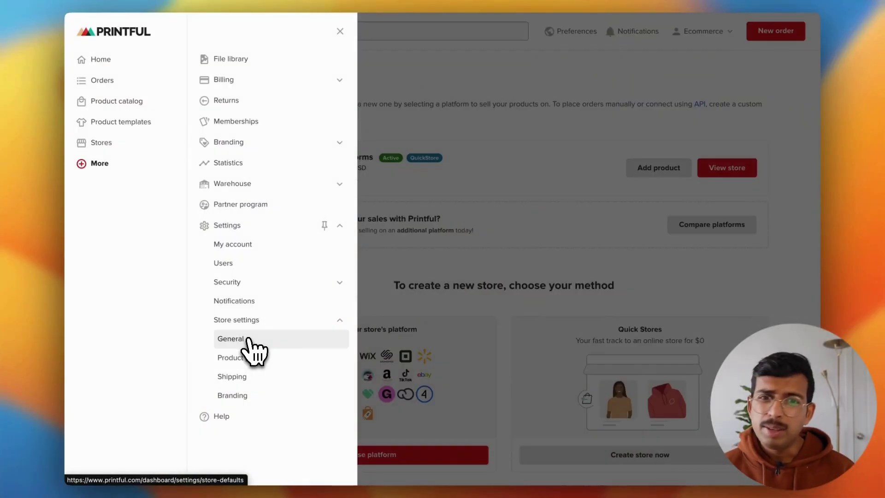
# Open the General store settings and review the store name and logo.
pyautogui.click(254, 352)
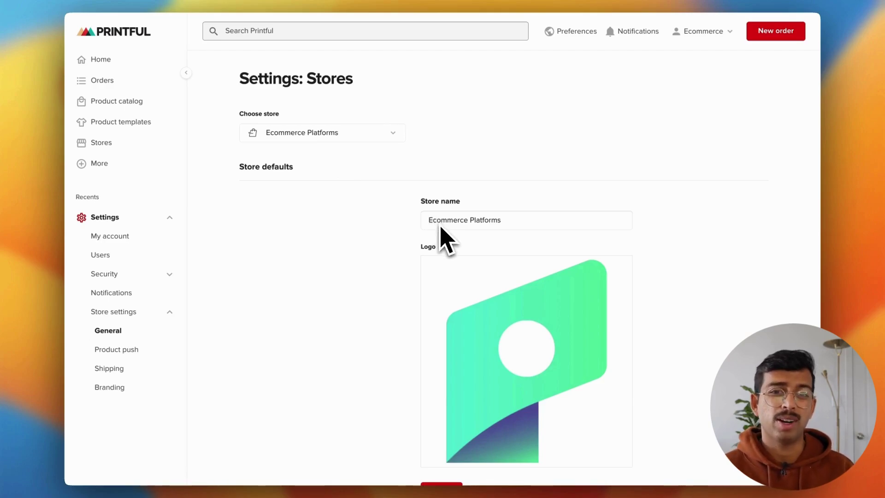
pyautogui.scroll(-2, 444, 263)
pyautogui.scroll(-1, 445, 265)
pyautogui.moveTo(461, 263)
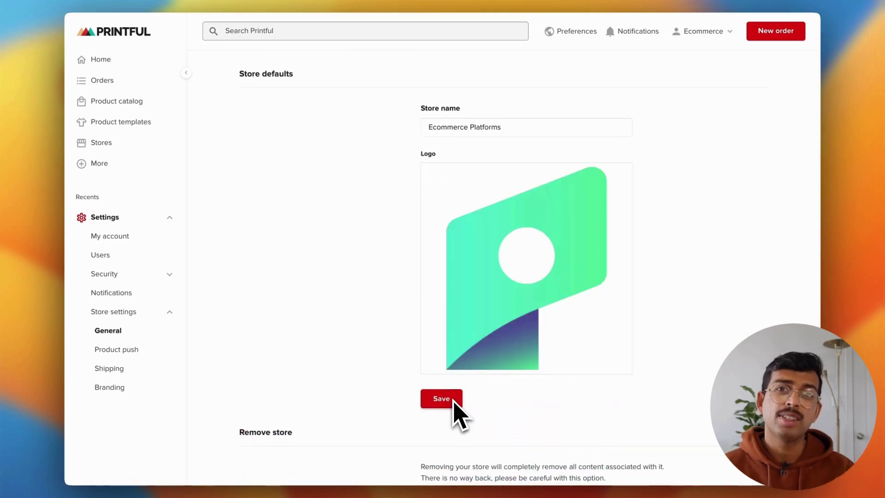
pyautogui.scroll(-3, 453, 402)
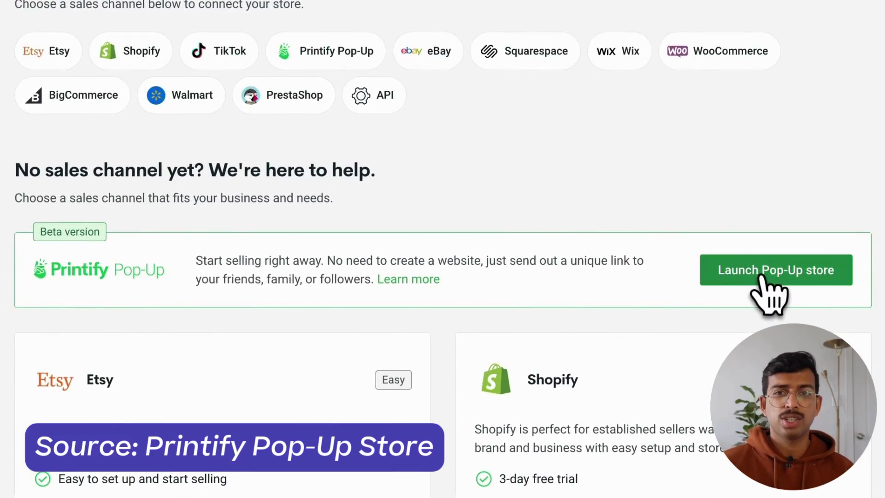
# Launch a Pop-Up store named 'Demo Store by EP' with United States as the tax country.
pyautogui.click(760, 276)
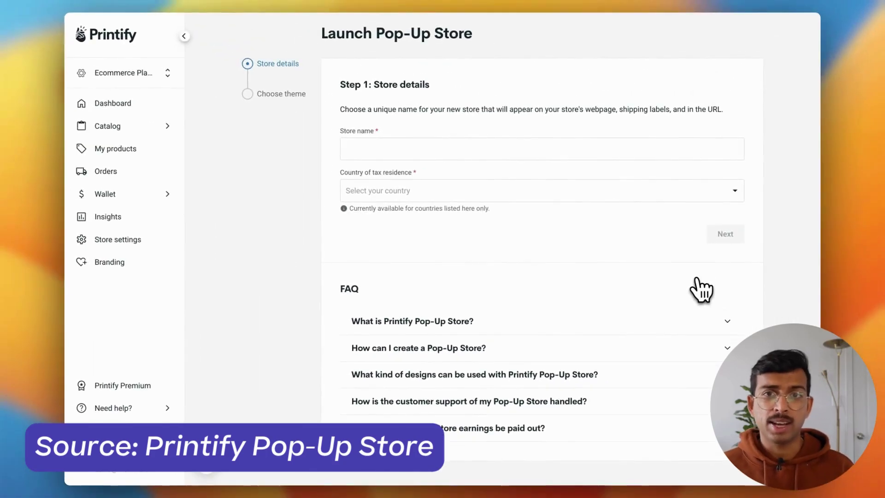
pyautogui.click(484, 146)
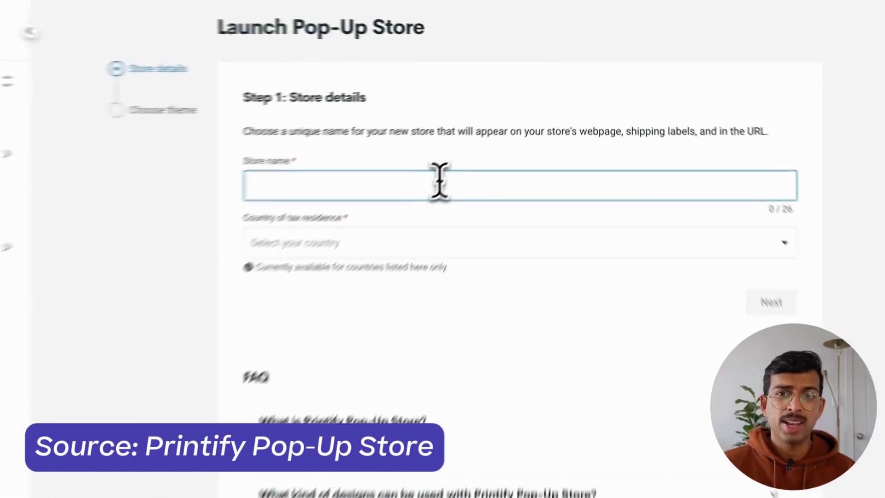
pyautogui.write('Demo Store by EP')
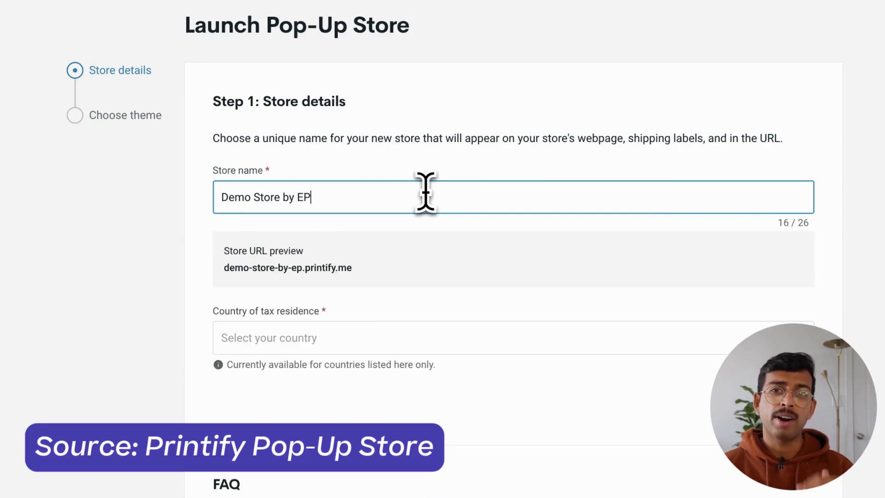
pyautogui.click(447, 344)
pyautogui.write('U')
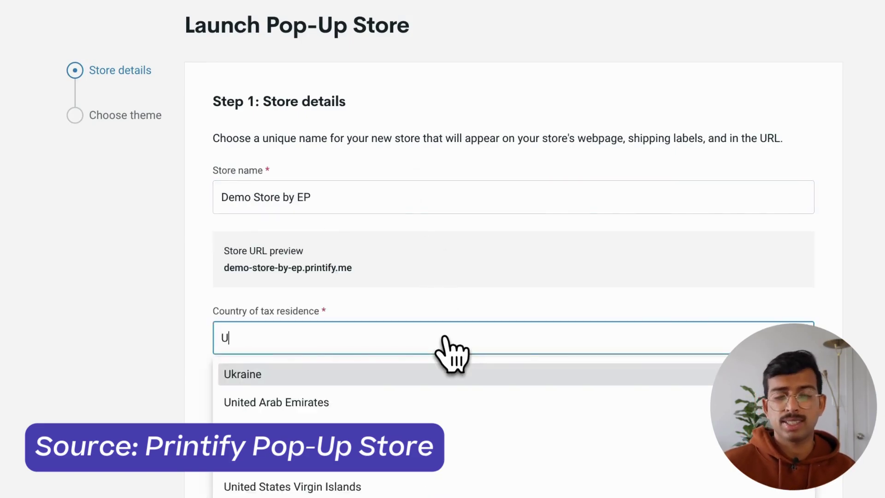
pyautogui.write('NI')
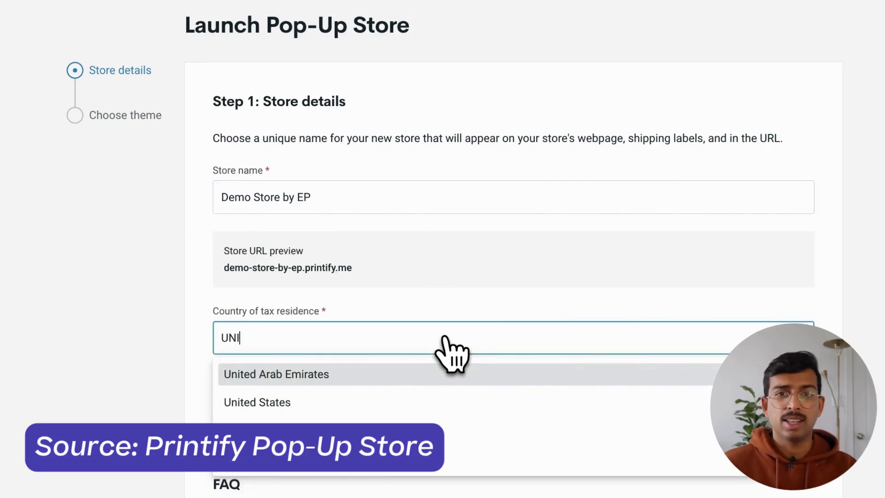
pyautogui.click(427, 406)
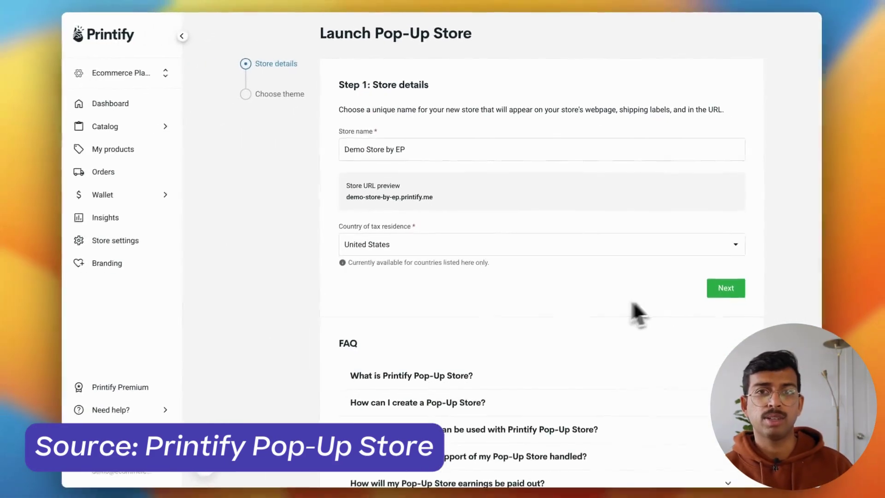
pyautogui.click(725, 288)
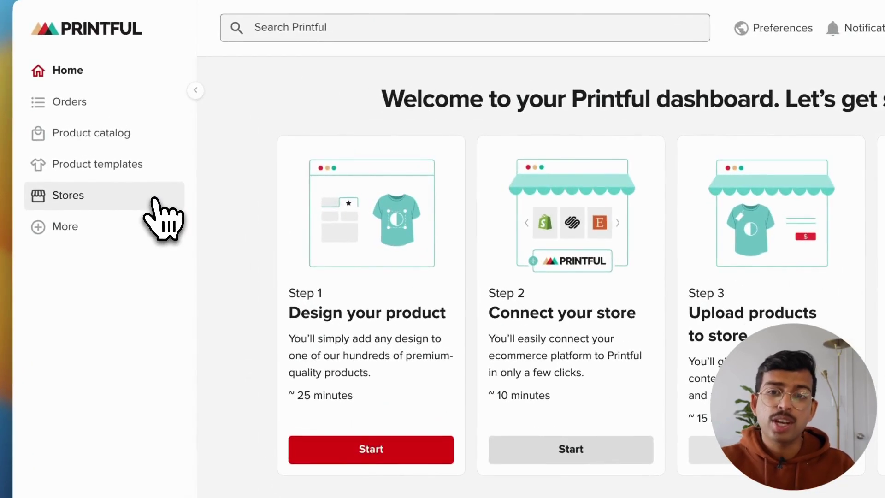
# From the Stores page, start creating a new Quick Store.
pyautogui.click(155, 199)
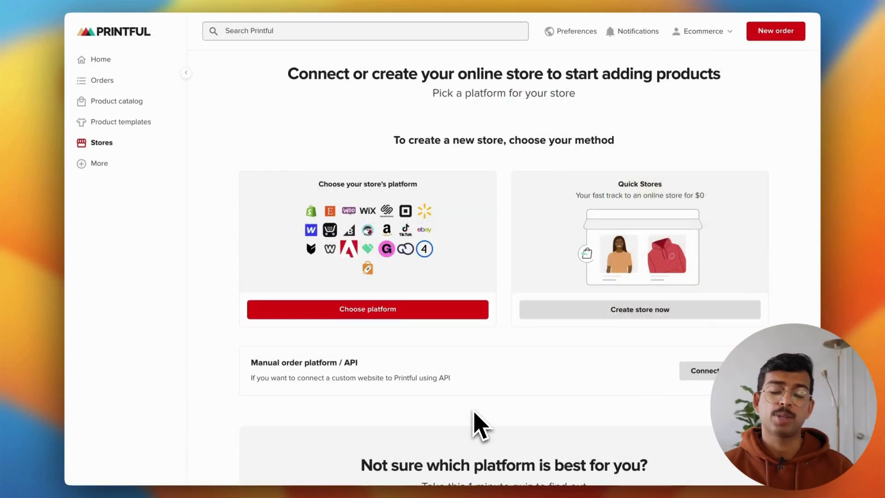
pyautogui.click(600, 318)
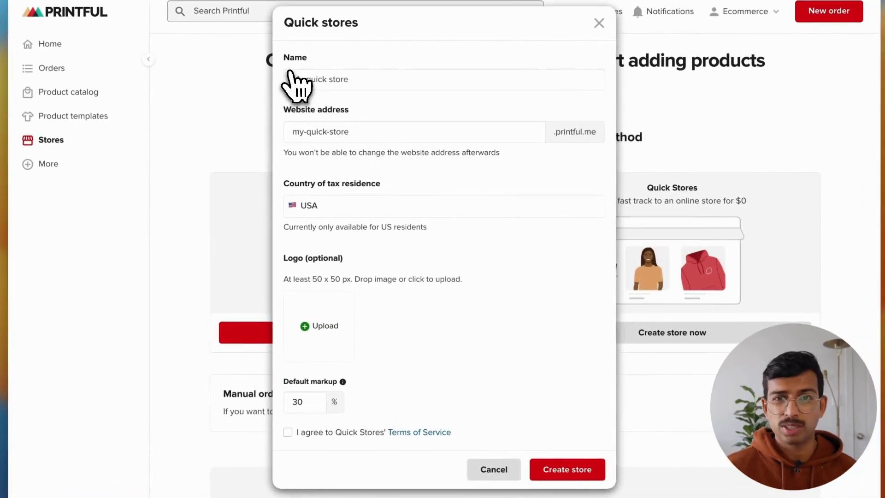
# Name the store 'Ecommerce Platforms' with web address 'ecommerce-platforms-demo-store' and start the logo upload.
pyautogui.click(314, 78)
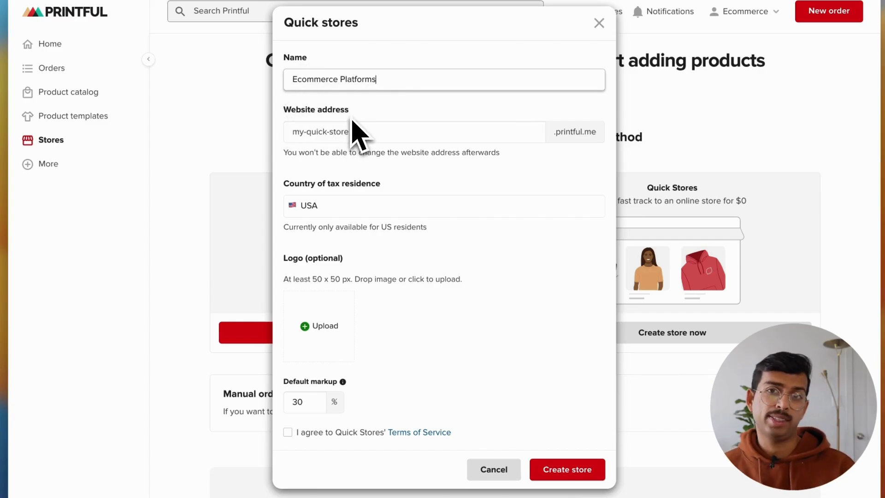
pyautogui.click(335, 134)
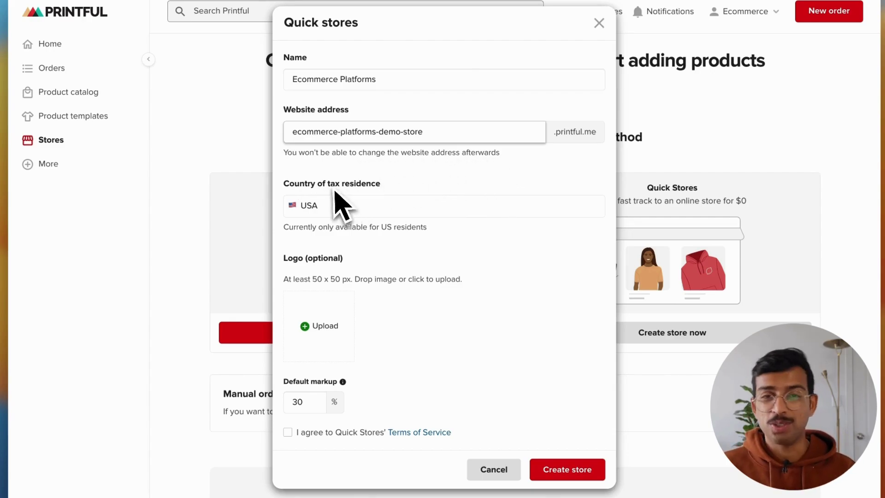
pyautogui.click(315, 207)
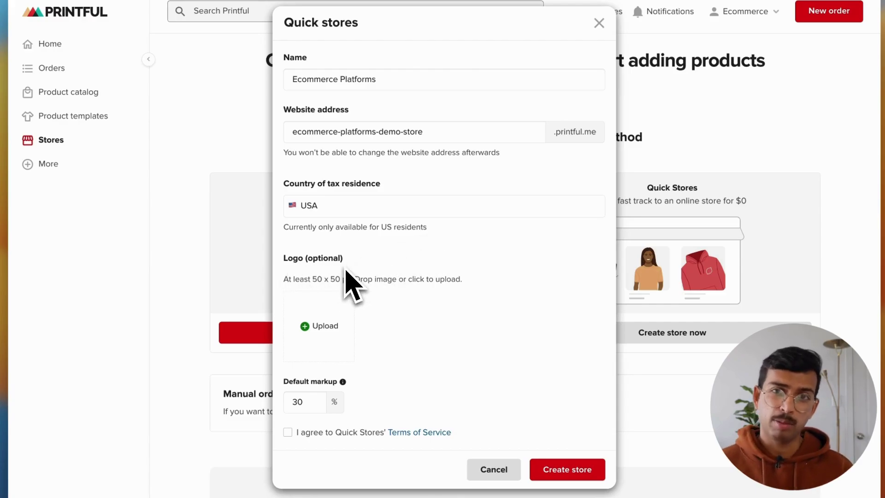
# Upload Icon.png as the store logo.
pyautogui.click(320, 325)
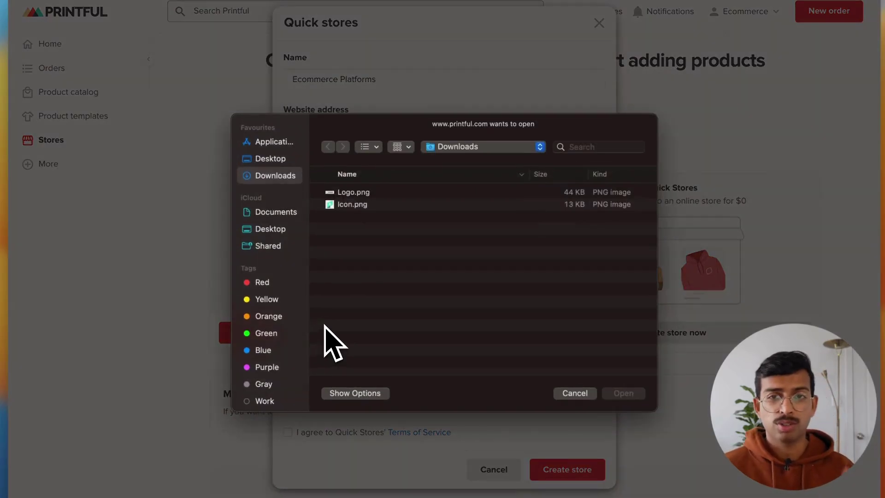
pyautogui.click(371, 208)
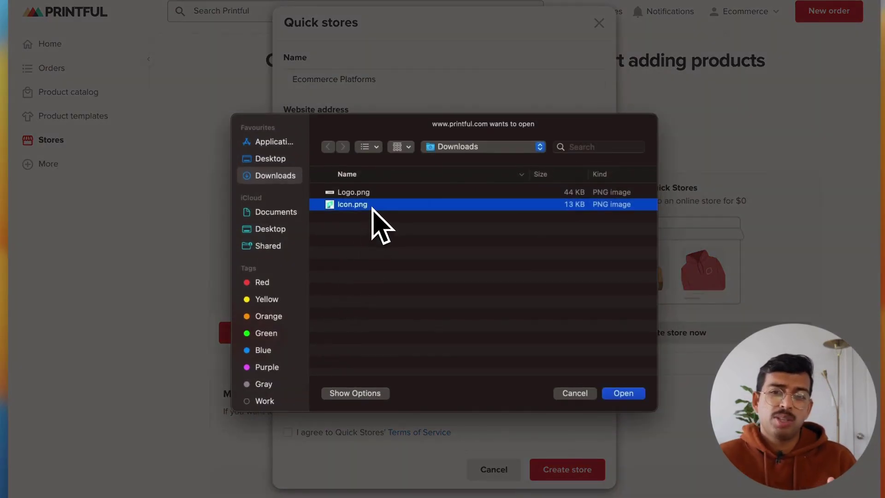
pyautogui.click(623, 393)
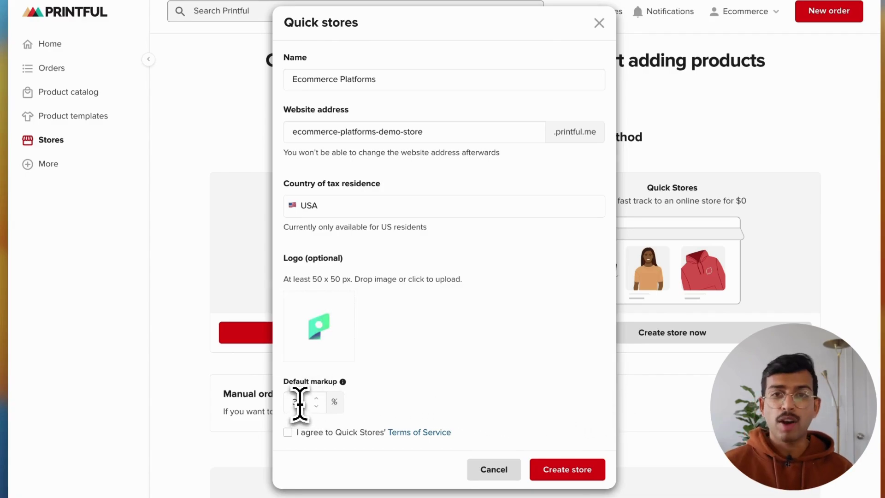
# Set the default markup to 50%, accept the terms of service and create the store.
pyautogui.moveTo(302, 403); pyautogui.dragTo(288, 403)
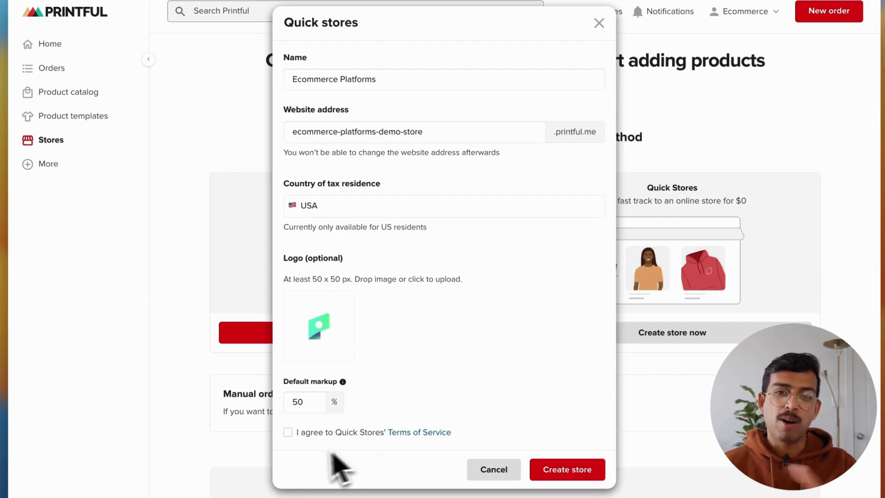
pyautogui.click(288, 433)
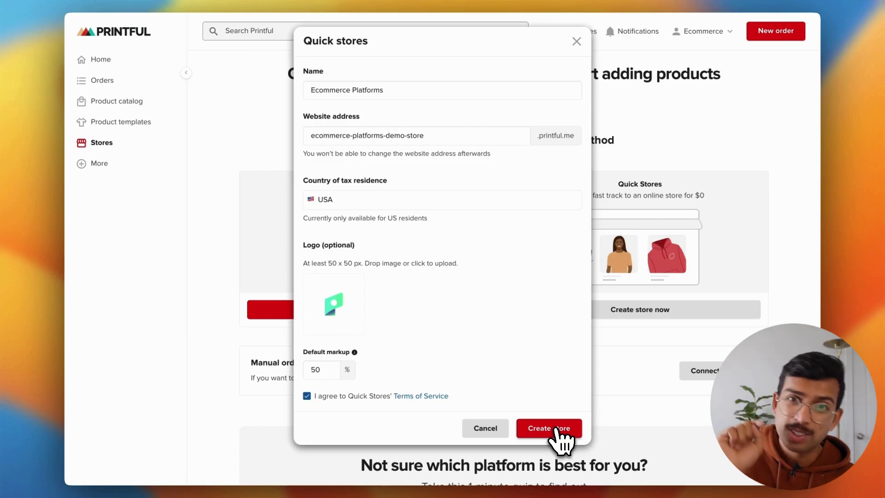
pyautogui.click(556, 429)
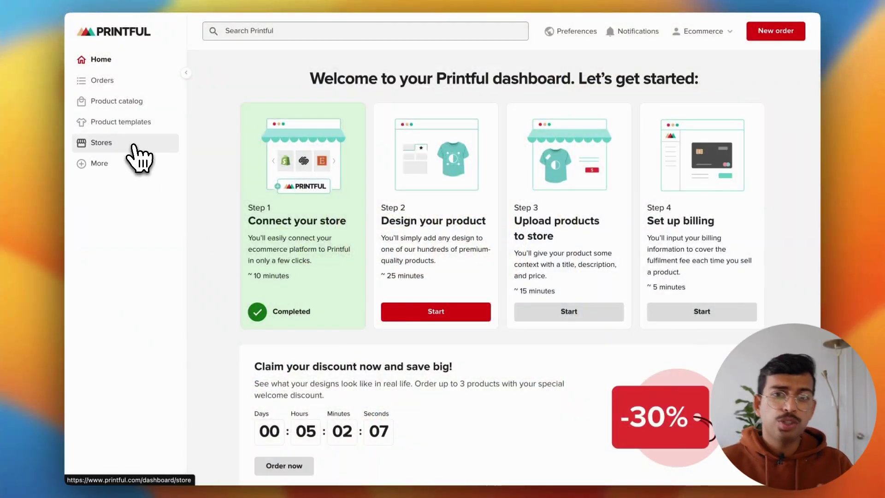
# Check that Ecommerce Platforms is active under Stores, then go to the Product catalog.
pyautogui.click(137, 155)
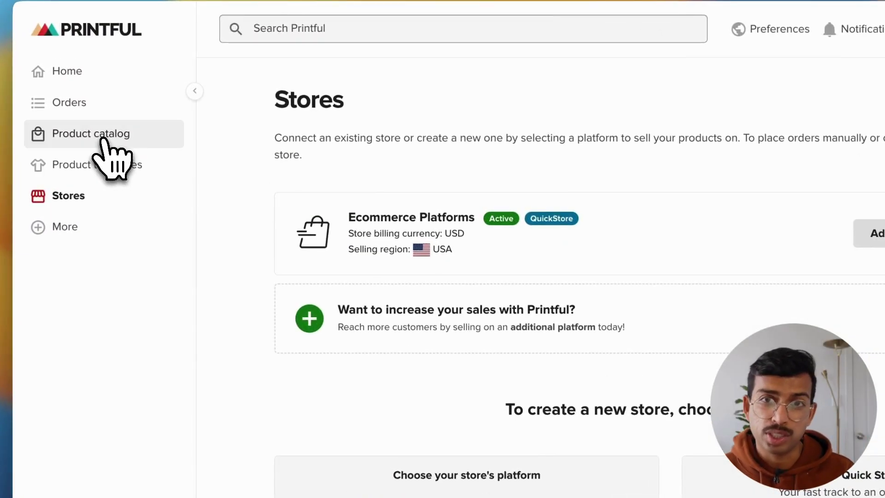
pyautogui.click(103, 135)
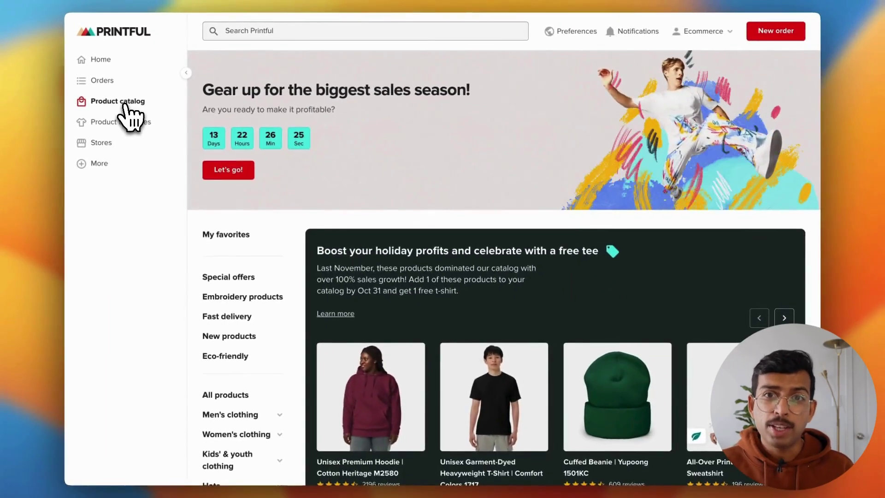
# Start a Garment-Dyed Heavyweight T-shirt, widen the smiley pattern spacing to 0.44 and proceed.
pyautogui.scroll(-5, 316, 233)
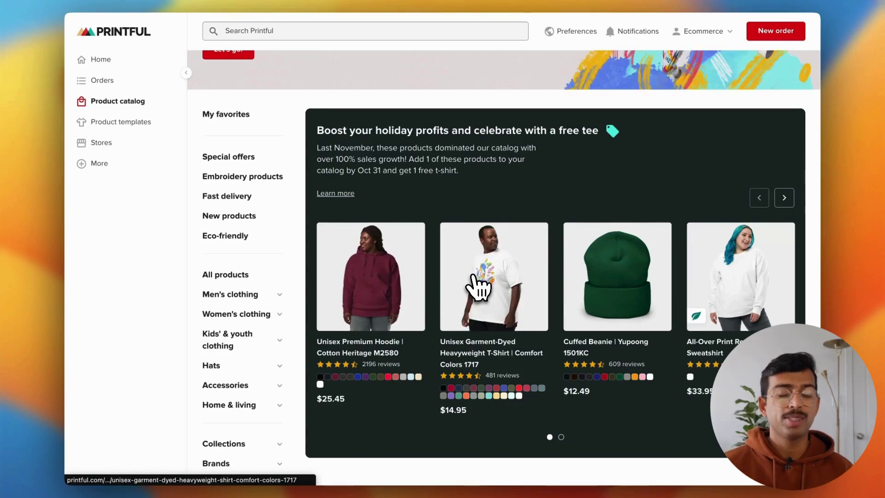
pyautogui.click(479, 289)
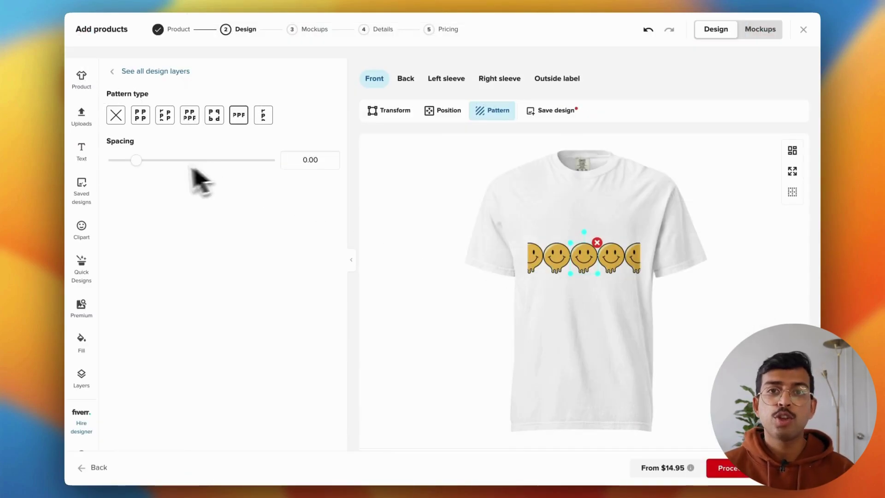
pyautogui.moveTo(133, 160); pyautogui.dragTo(157, 164)
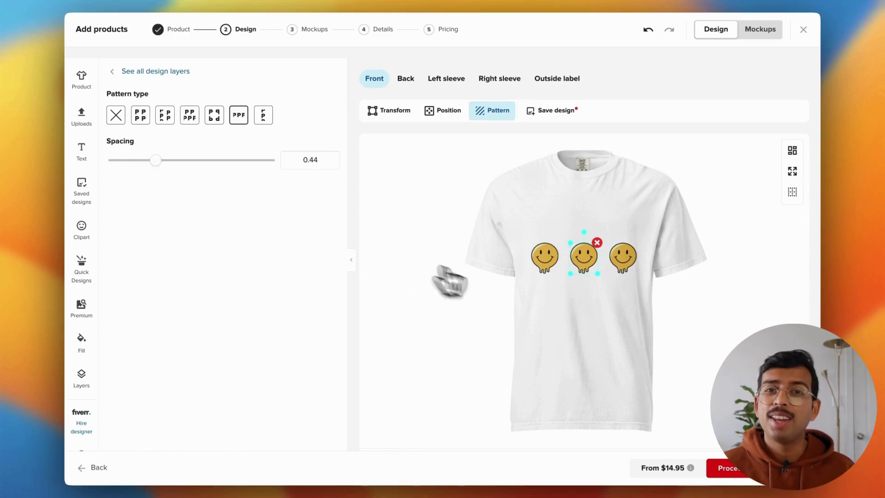
pyautogui.click(761, 477)
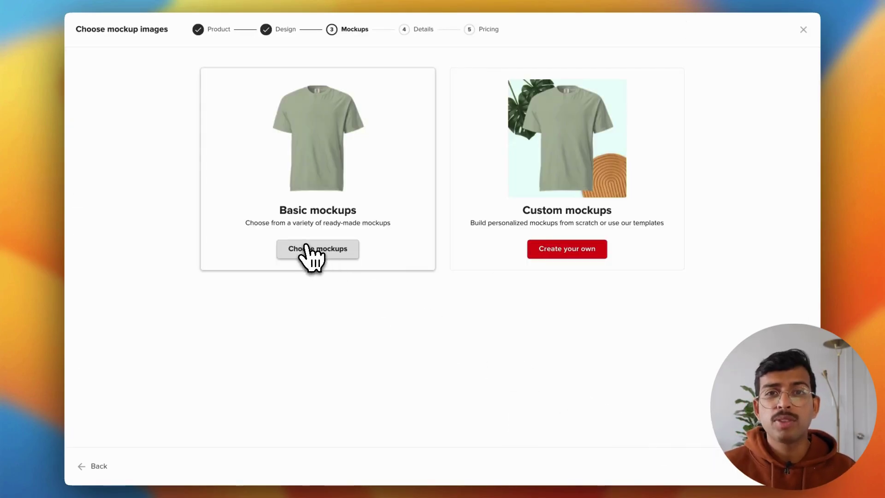
# Use the basic mockups with the person photo as main mockup and continue to pricing.
pyautogui.click(322, 251)
pyautogui.click(207, 177)
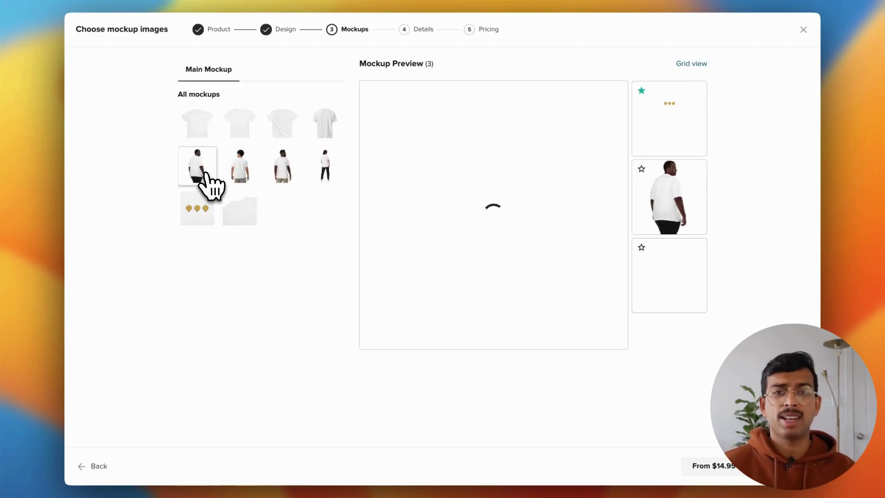
pyautogui.click(788, 466)
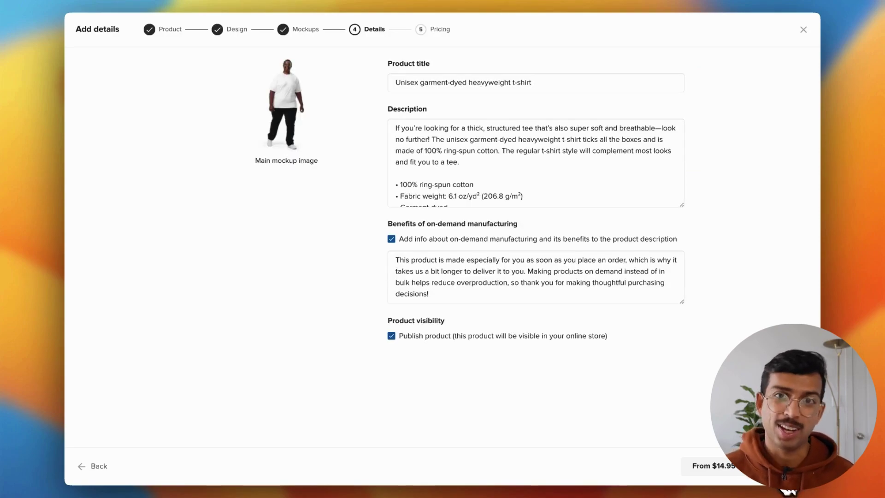
pyautogui.click(783, 470)
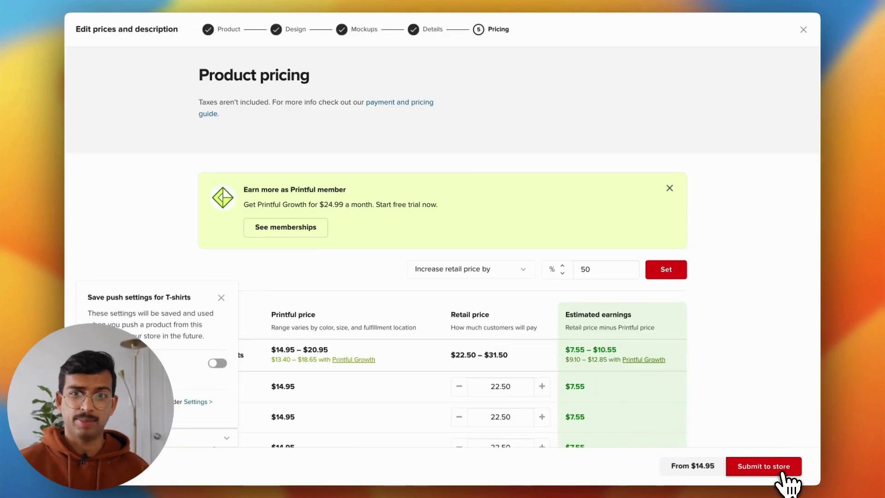
# Increase retail prices by 75% across all sizes and submit the T-shirt to the store.
pyautogui.scroll(-5, 646, 372)
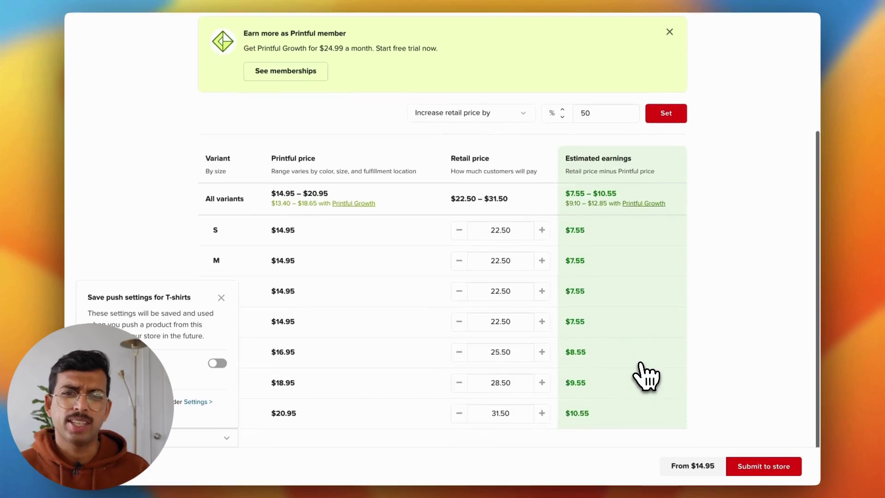
pyautogui.click(470, 114)
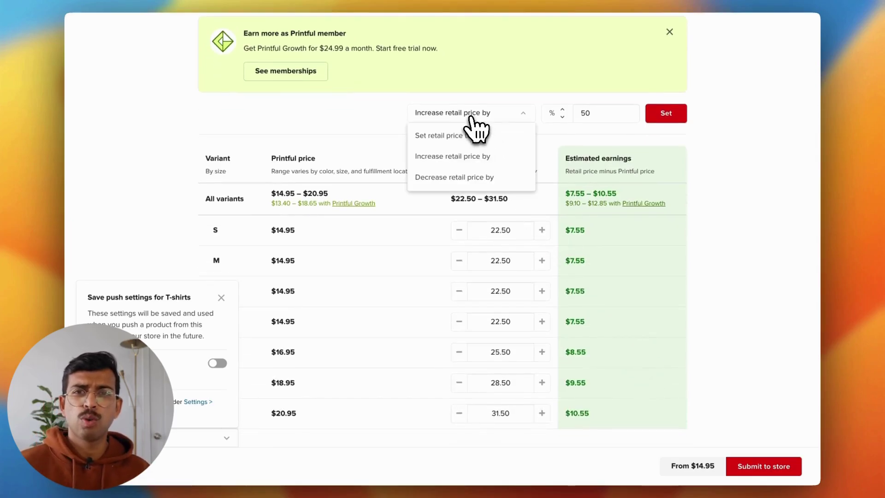
pyautogui.click(480, 157)
pyautogui.doubleClick(586, 115)
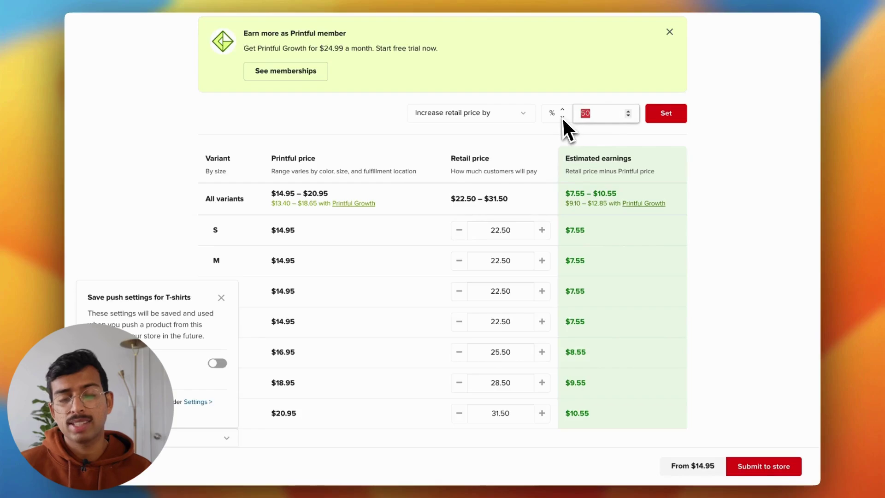
pyautogui.write('75')
pyautogui.click(665, 115)
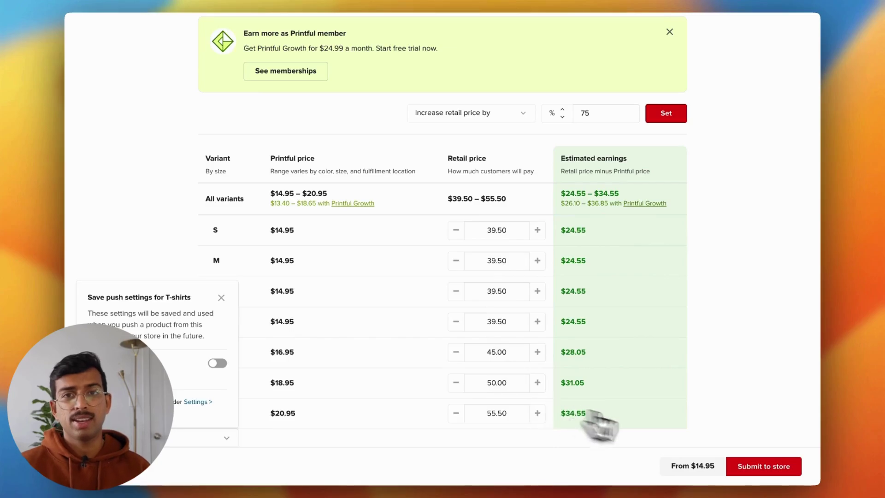
pyautogui.click(780, 468)
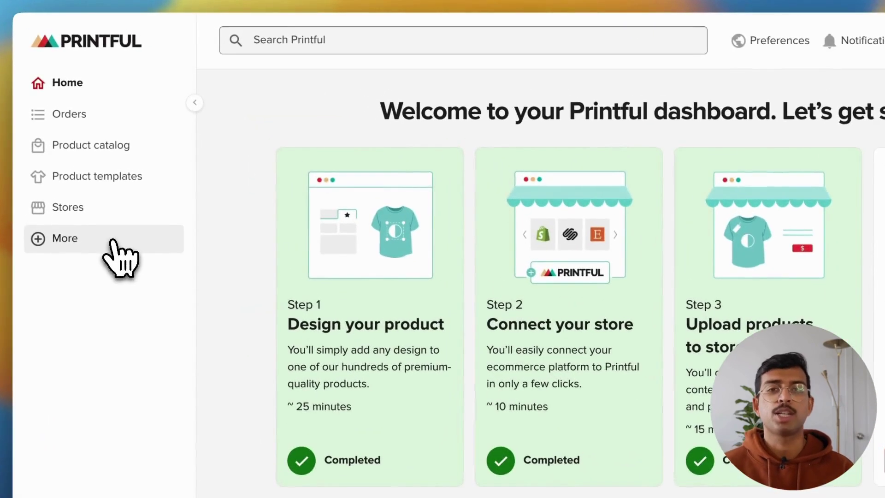
# Navigate through More and Billing to the Quick Stores billing page.
pyautogui.click(113, 240)
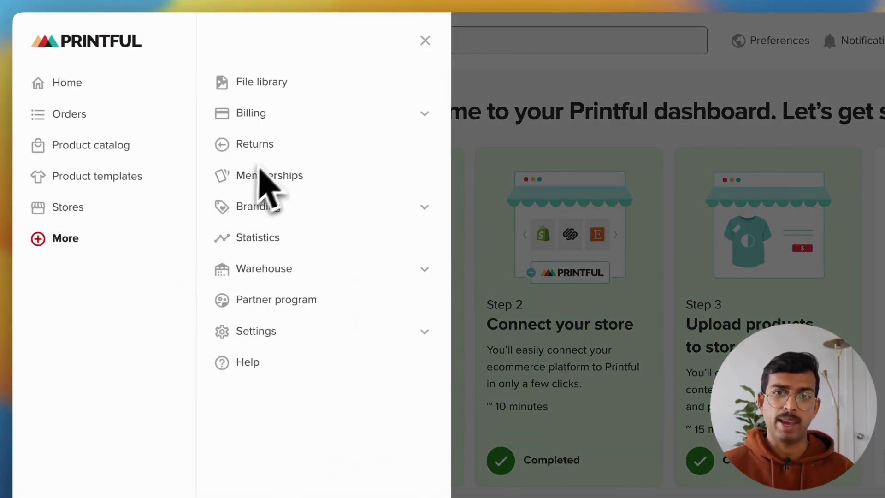
pyautogui.click(315, 118)
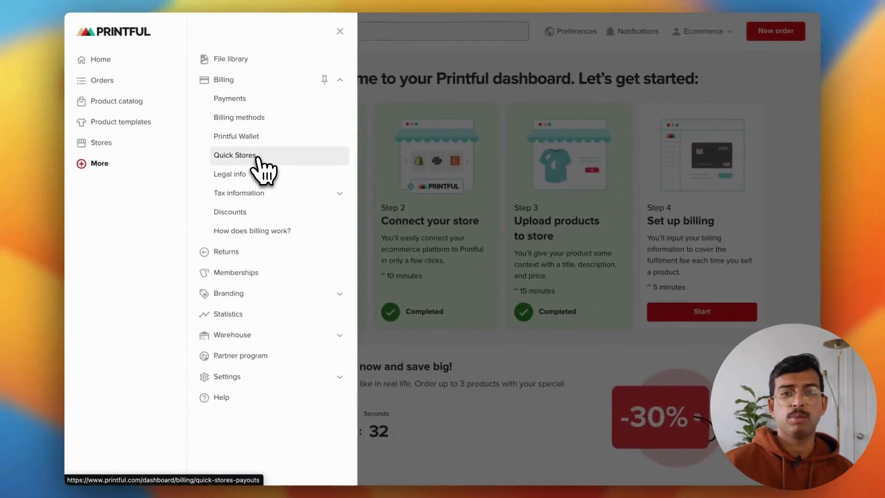
pyautogui.click(301, 230)
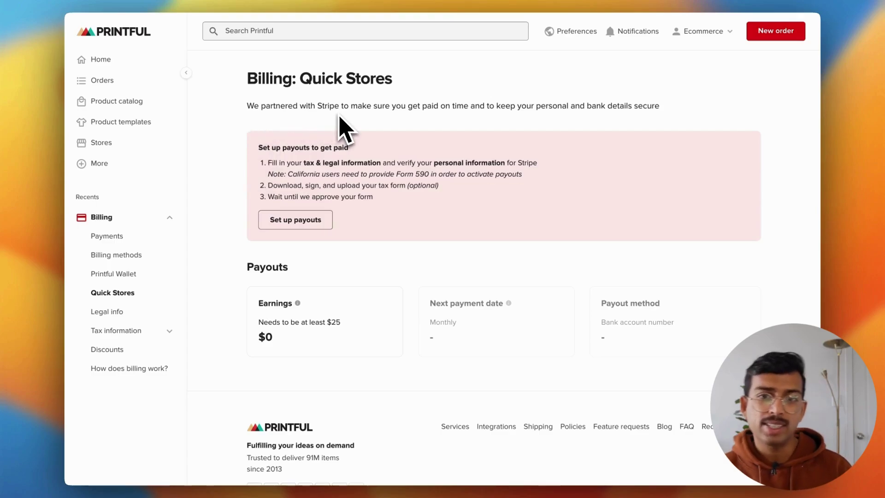
# Start payout setup with tax-return name 'Ecommerce Platforms', Registered business status, and a partial business name.
pyautogui.click(310, 225)
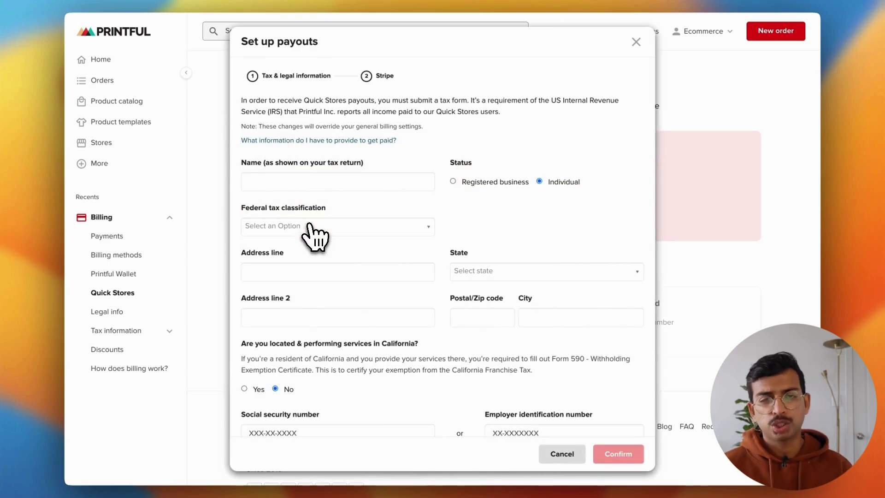
pyautogui.click(280, 182)
pyautogui.write('Eco')
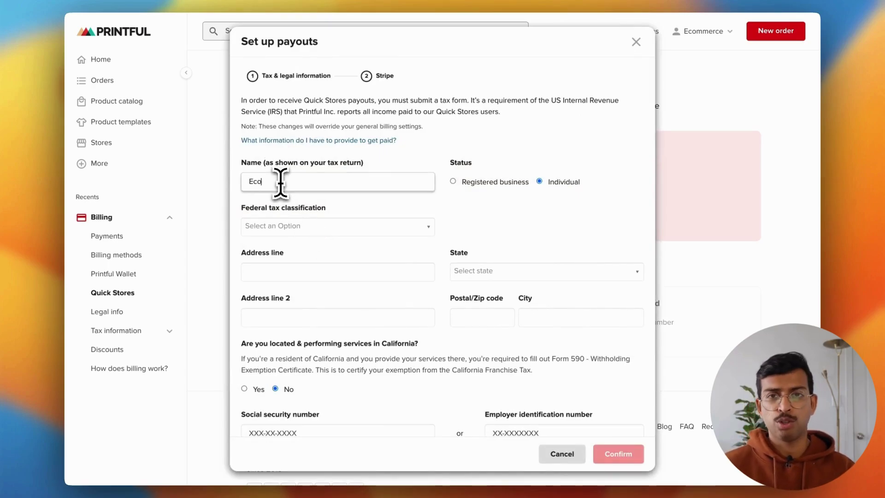
pyautogui.write('mmerce Platforms')
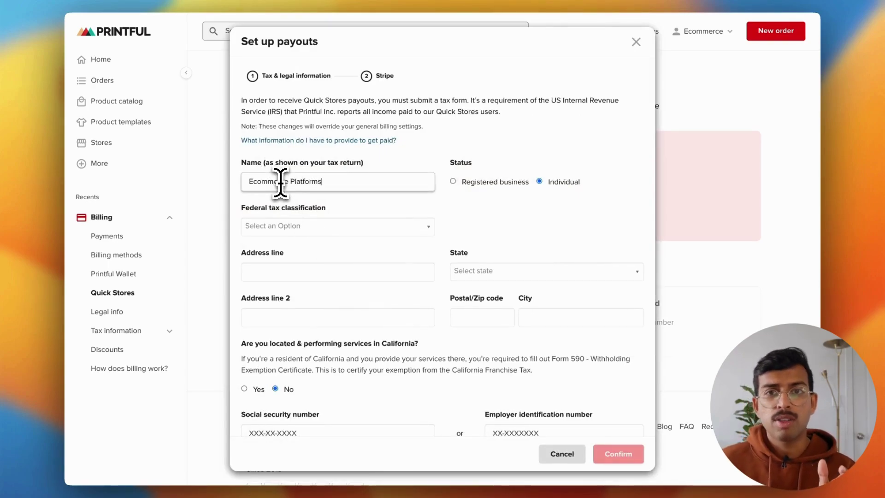
pyautogui.click(453, 181)
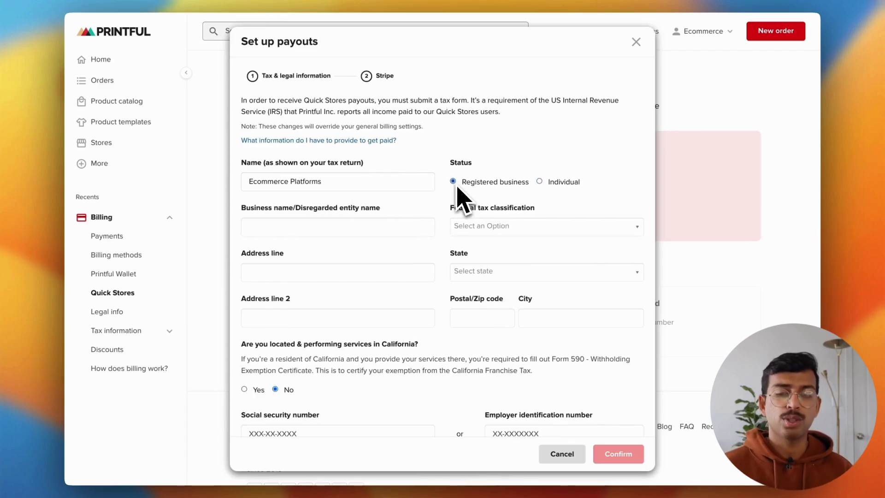
pyautogui.click(389, 232)
pyautogui.write('Ecommmerce Platforms')
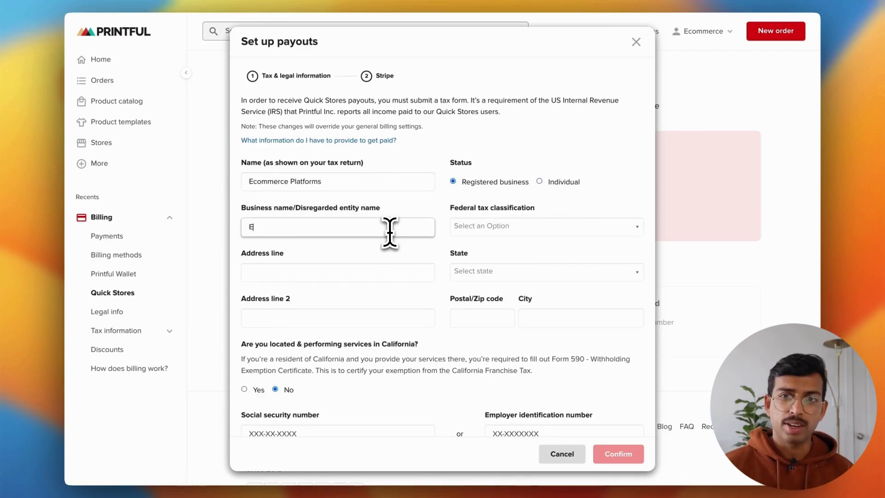